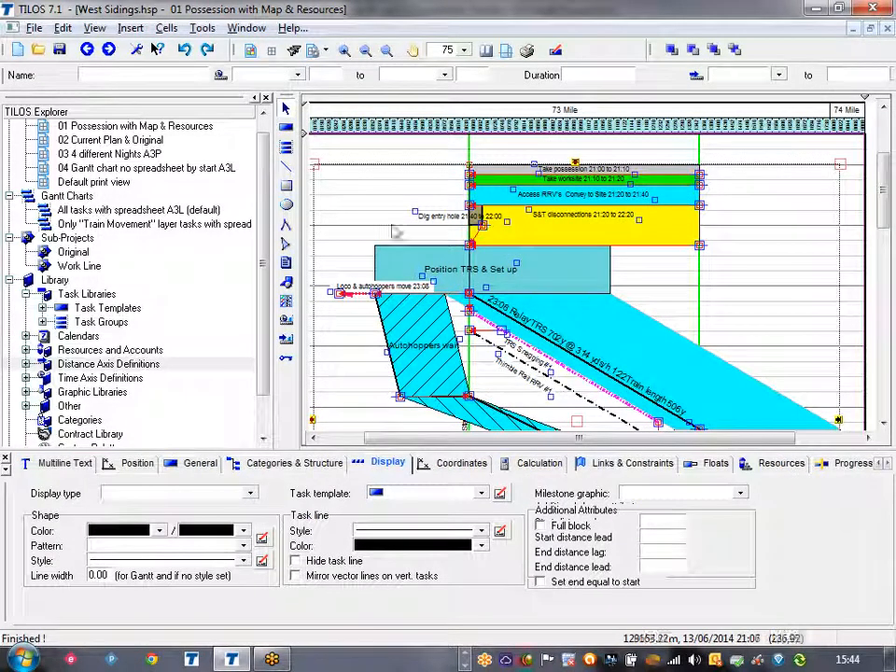
Step: Save the selected tasks as task group TRS2 Split Option #2 with calendar and layer removed, and list the library's task groups
right_click(317, 163)
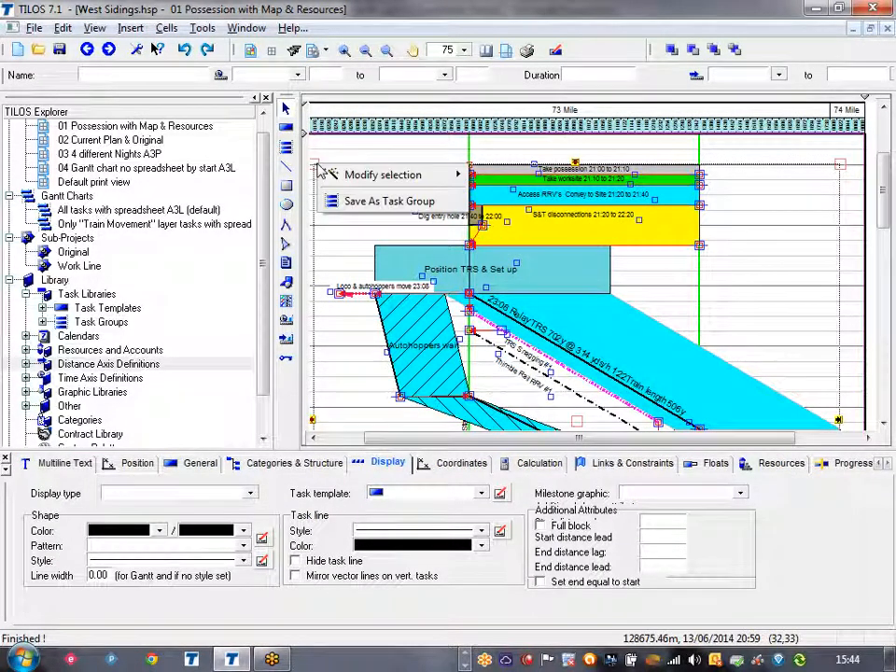
left_click(358, 200)
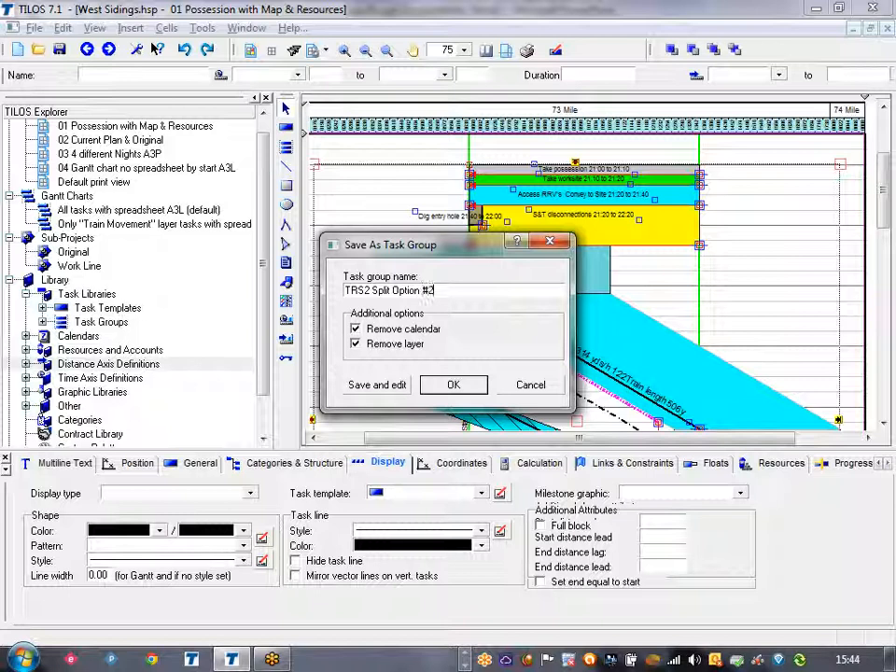
left_click(463, 386)
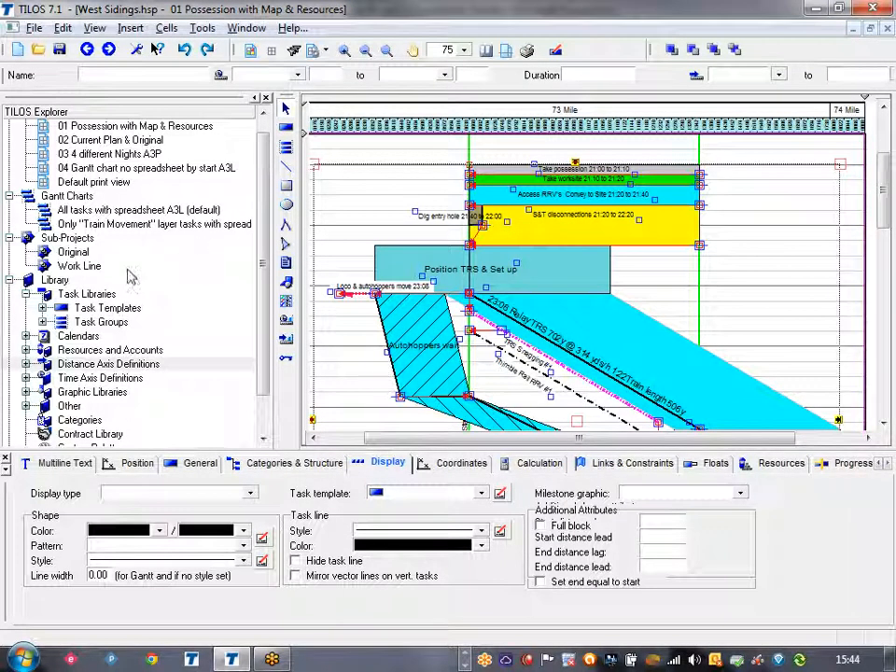
left_click(42, 321)
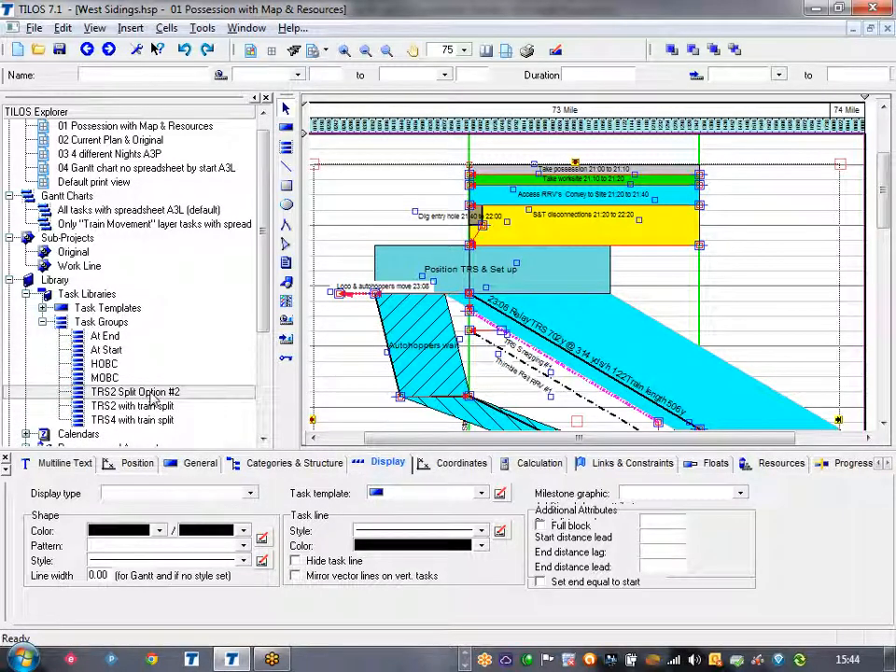
Step: Delete all the tasks from the time-distance plan and save the project
left_click(495, 172)
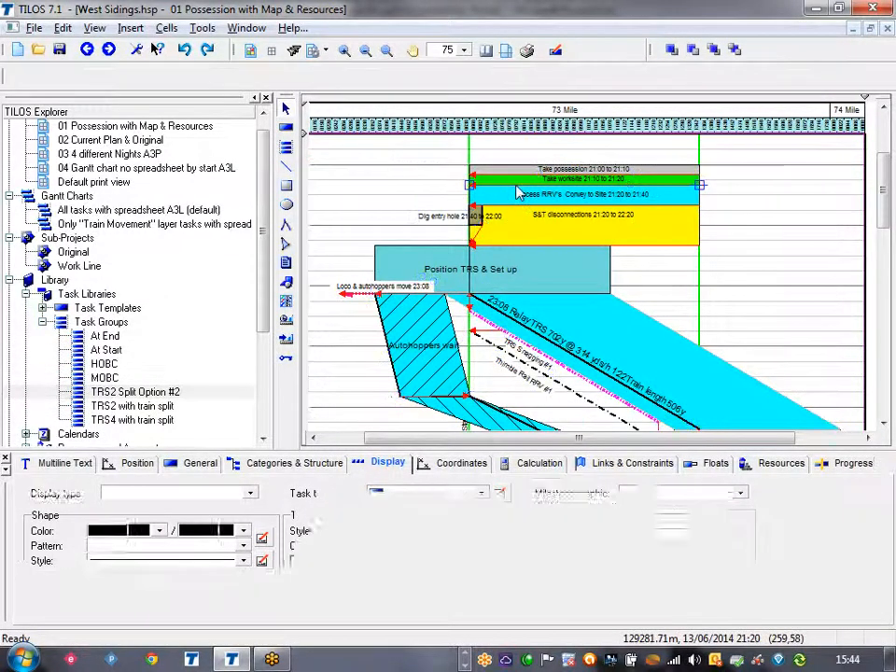
left_click(493, 171)
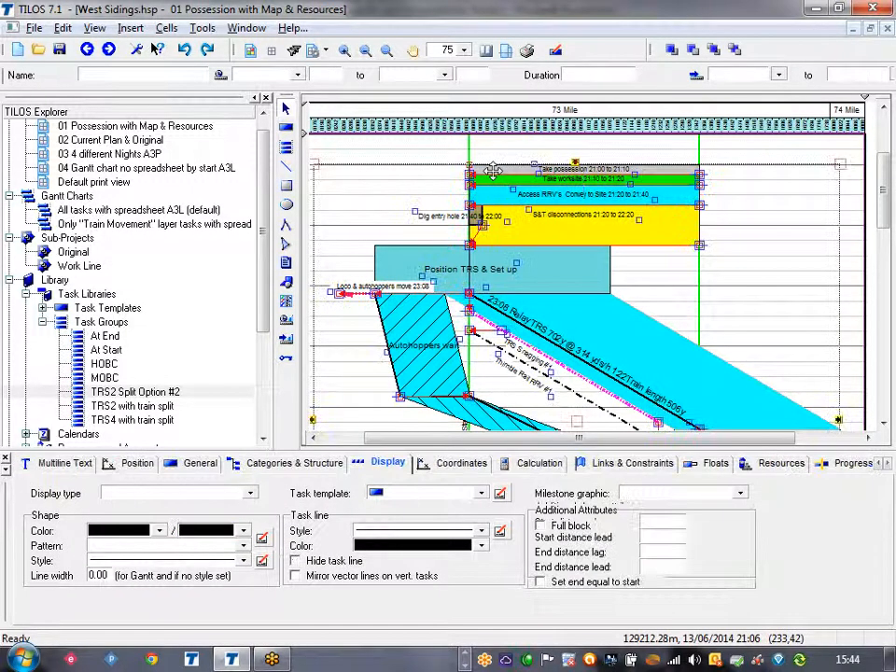
key("Delete")
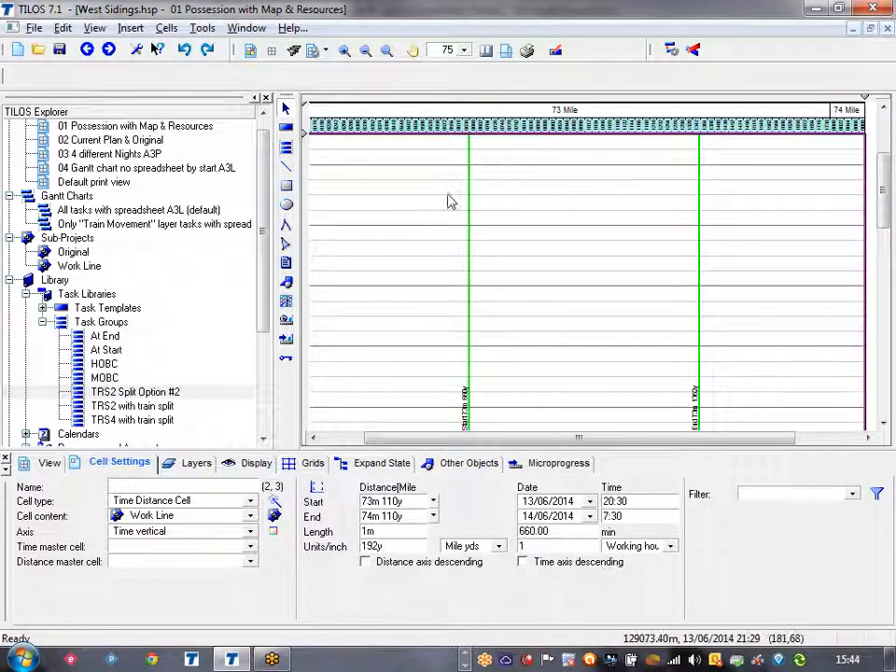
left_click(59, 50)
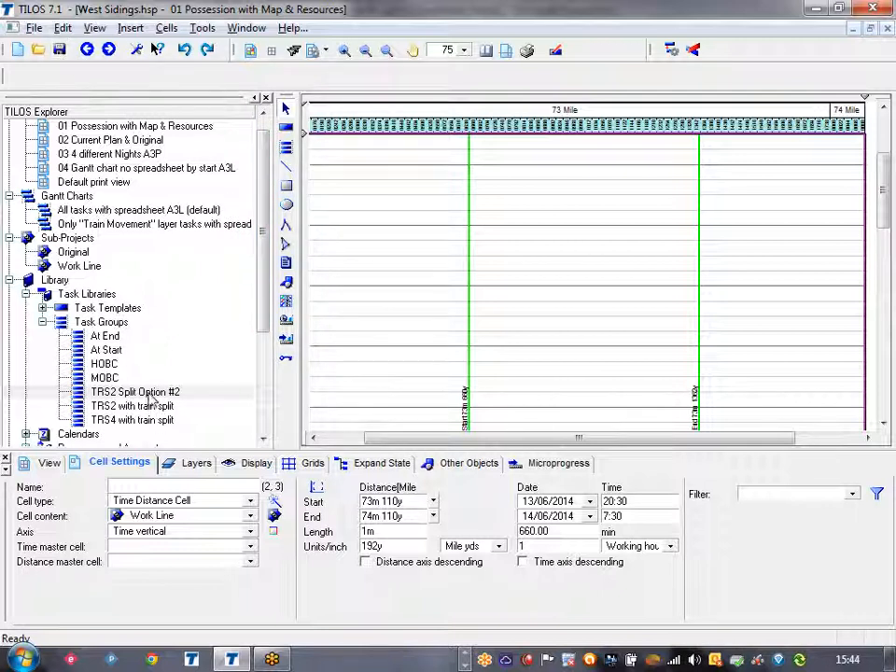
Step: Open the TRS2 Split Option #2 task group and set its view range's start distance to -150y
double_click(149, 393)
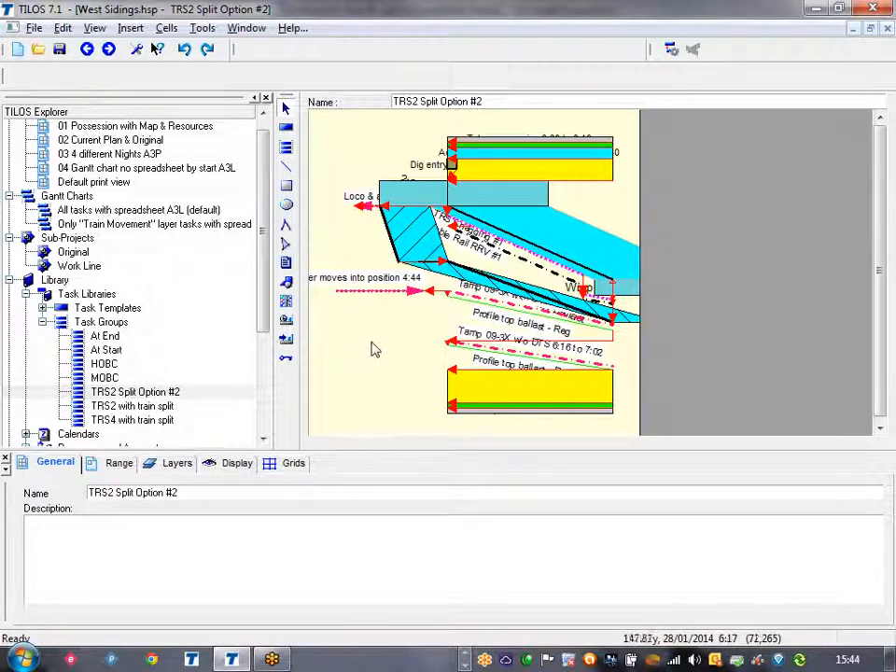
left_click(115, 464)
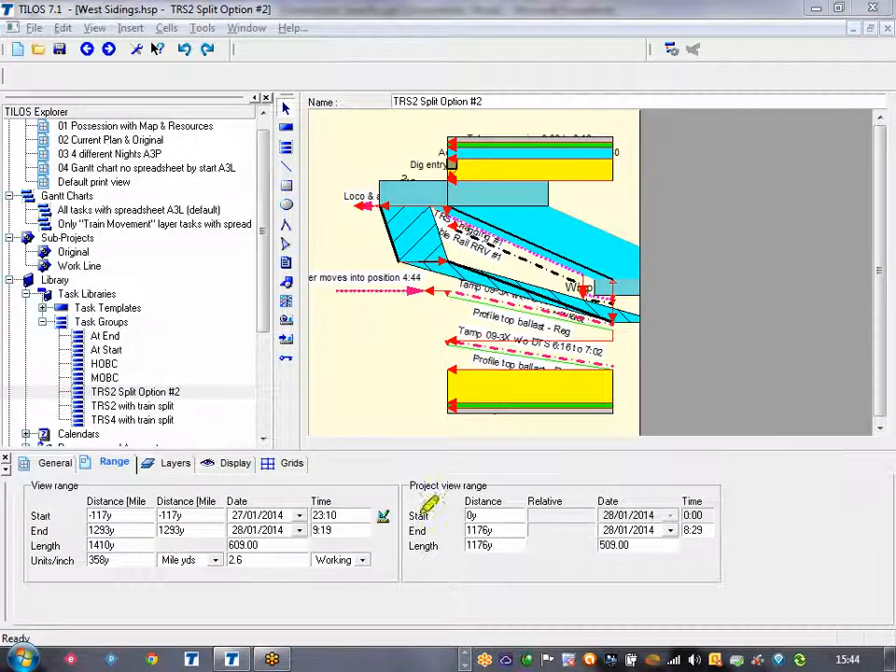
mouse_move(301, 502)
left_mouse_down()
mouse_move(170, 503)
mouse_move(97, 570)
mouse_move(364, 564)
mouse_move(297, 488)
left_mouse_up()
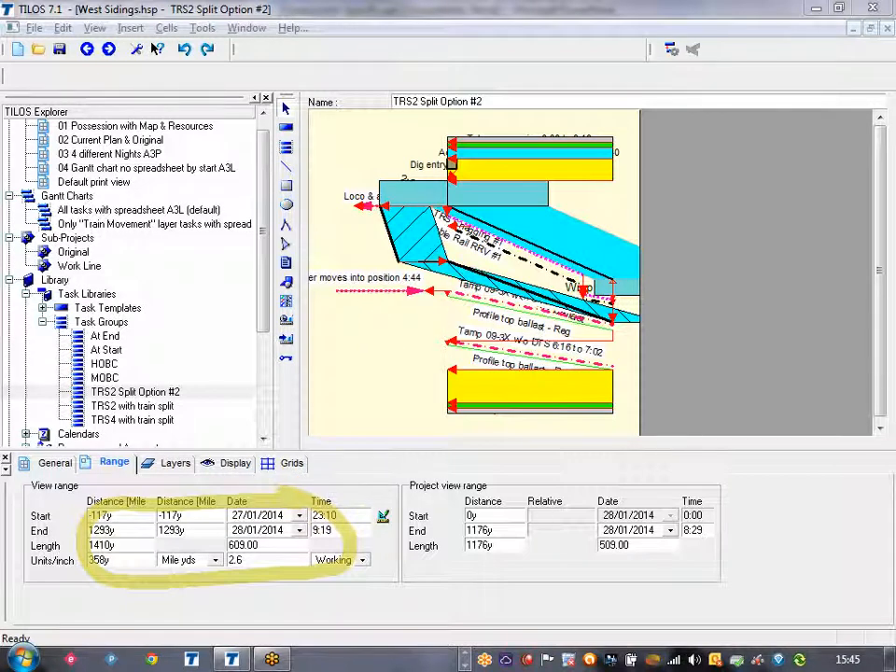
key("Escape")
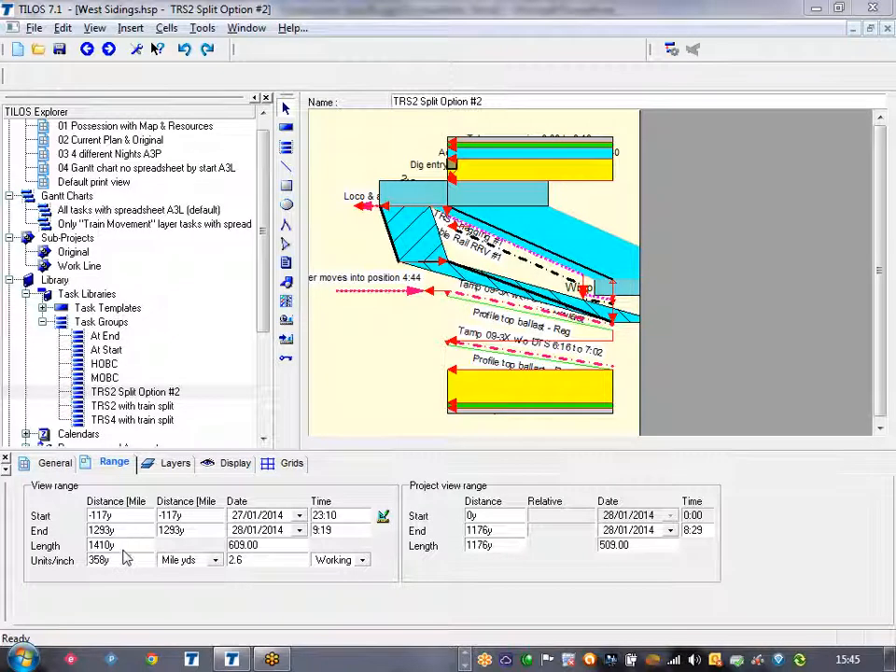
double_click(104, 519)
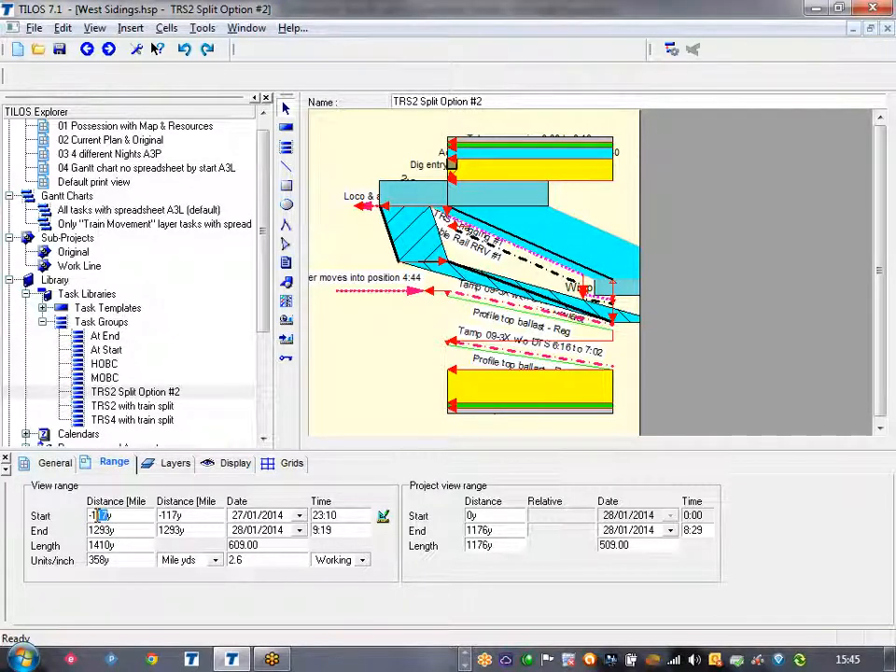
type("50")
key("Return")
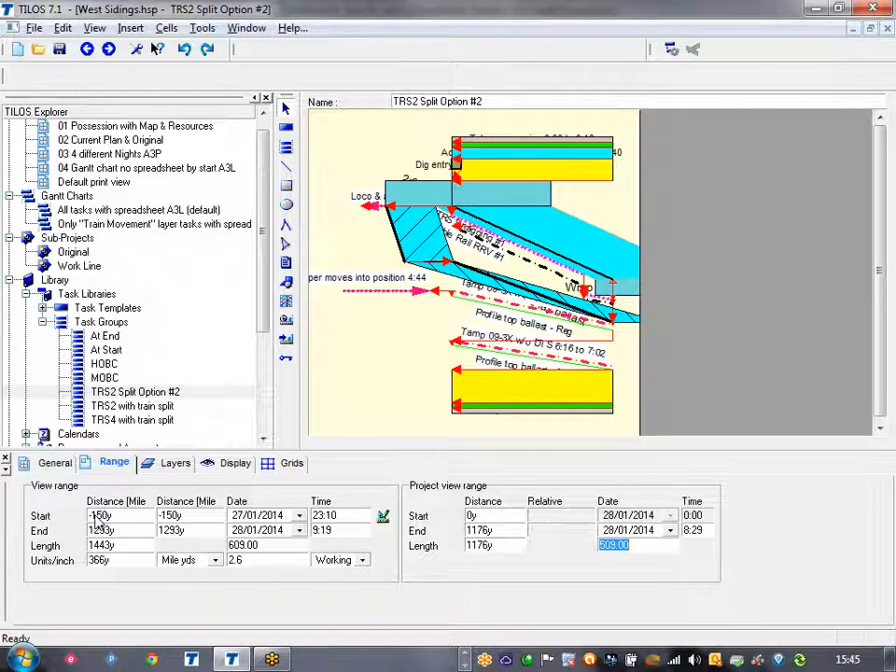
Step: Set the task group's view scale to 220y per inch for distance and 1 per inch for time
left_click(119, 560)
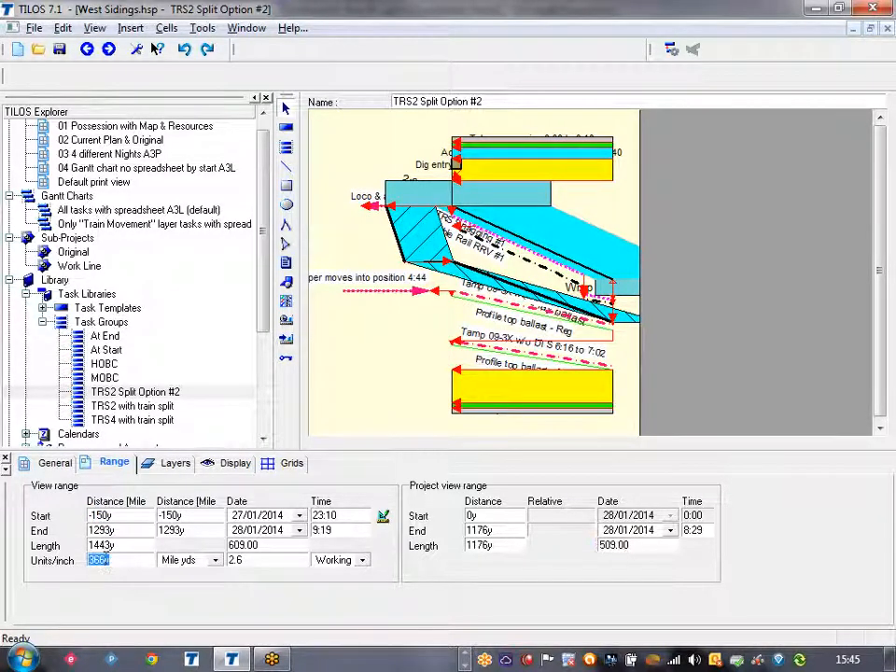
type("220y")
key("Return")
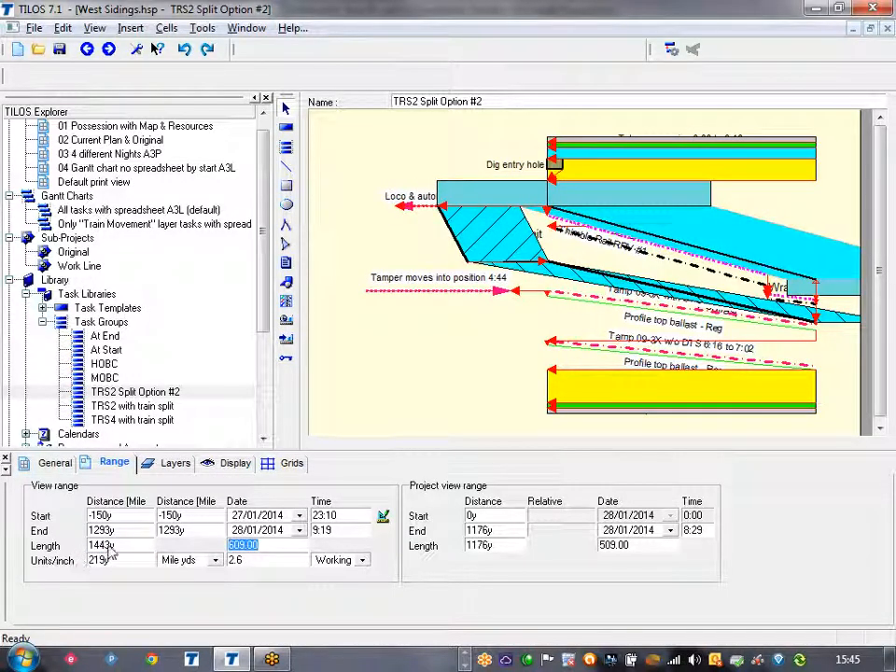
left_click(258, 560)
type("1")
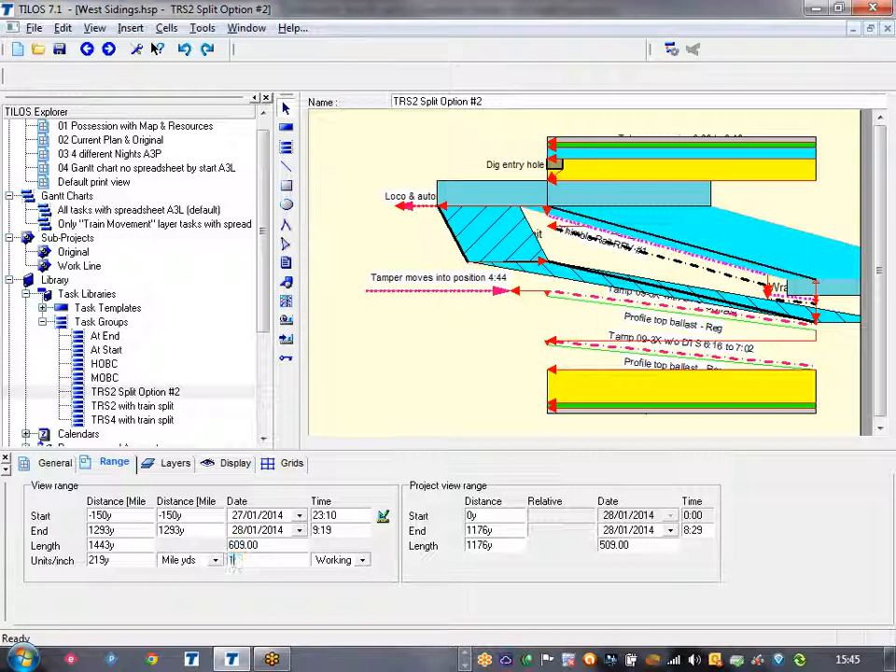
key("Return")
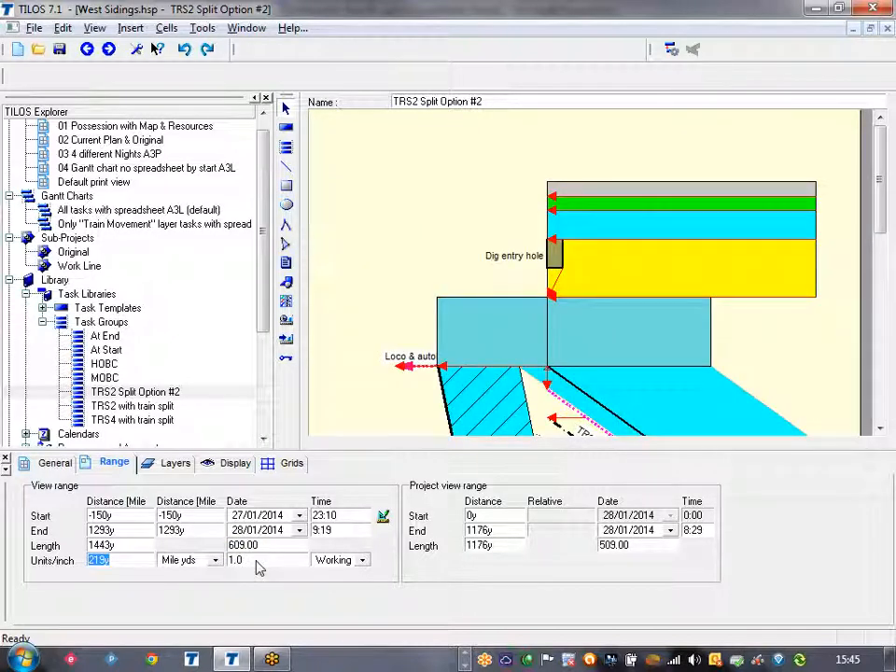
Step: Set the view range's end distance to 1500y
left_click_drag(881, 189, 887, 256)
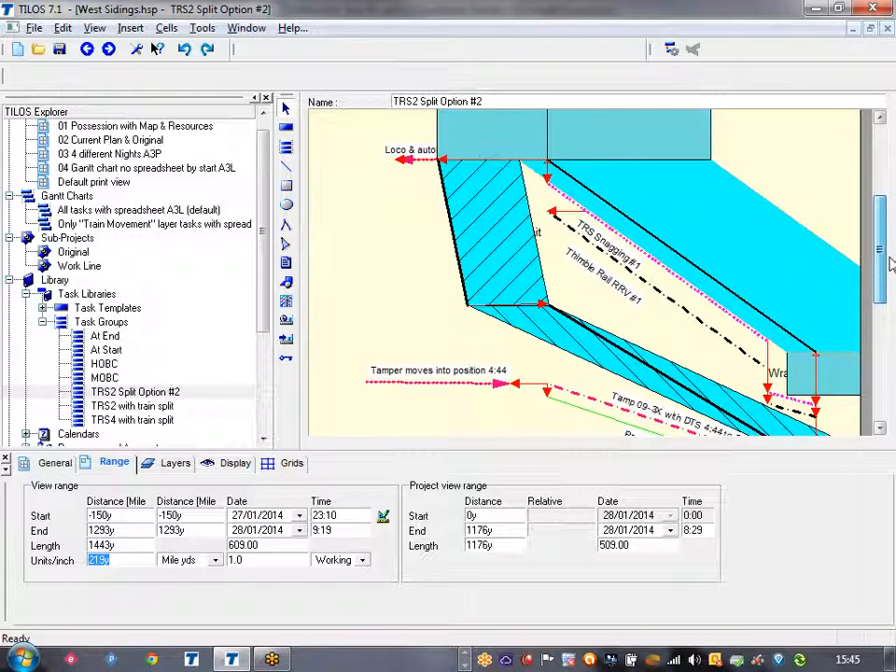
left_click(115, 530)
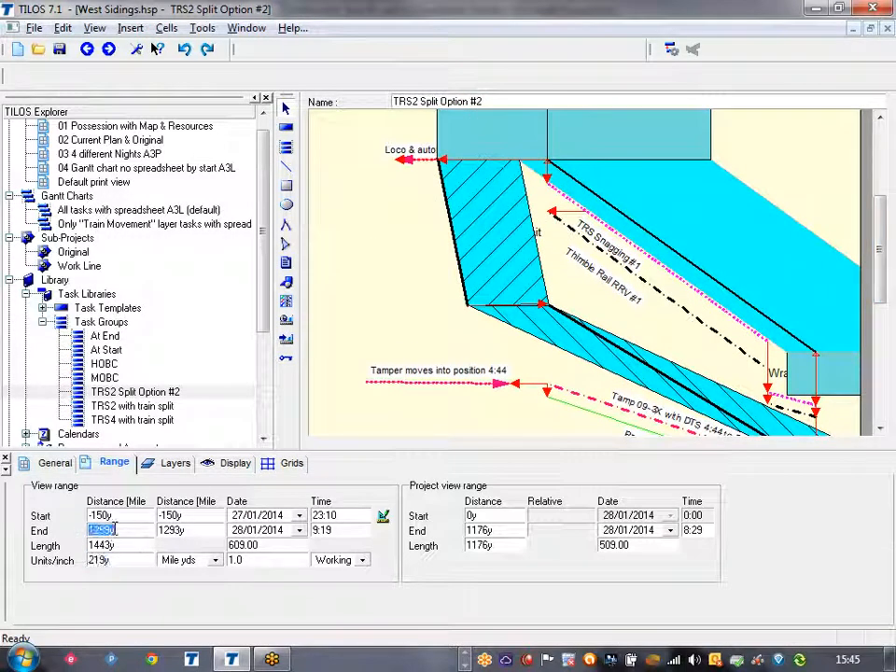
left_click(111, 529)
type("1500y")
key("Return")
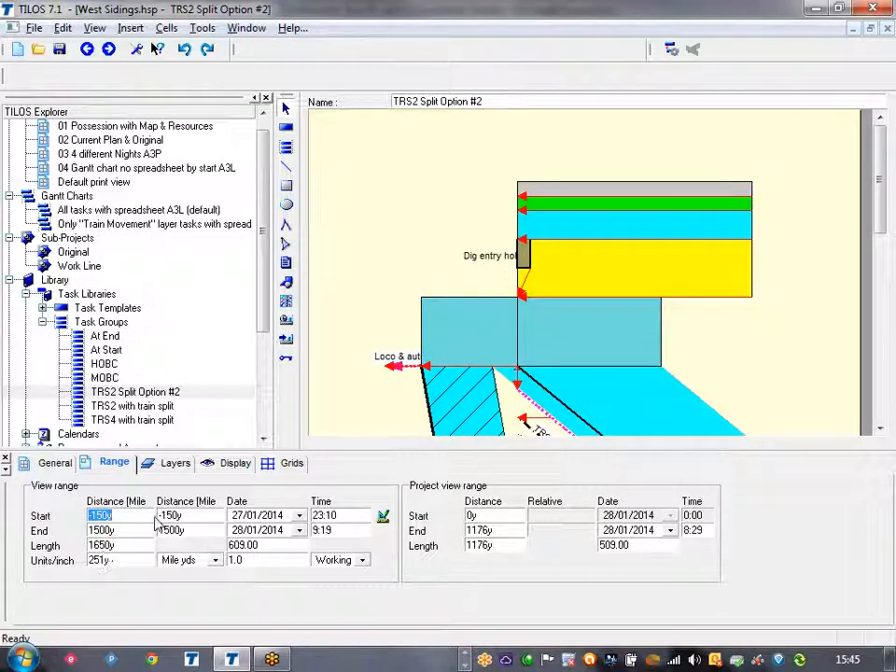
Step: Set the view range's start time on 27/01/2014 to 23:45
left_click(337, 516)
left_click(337, 516)
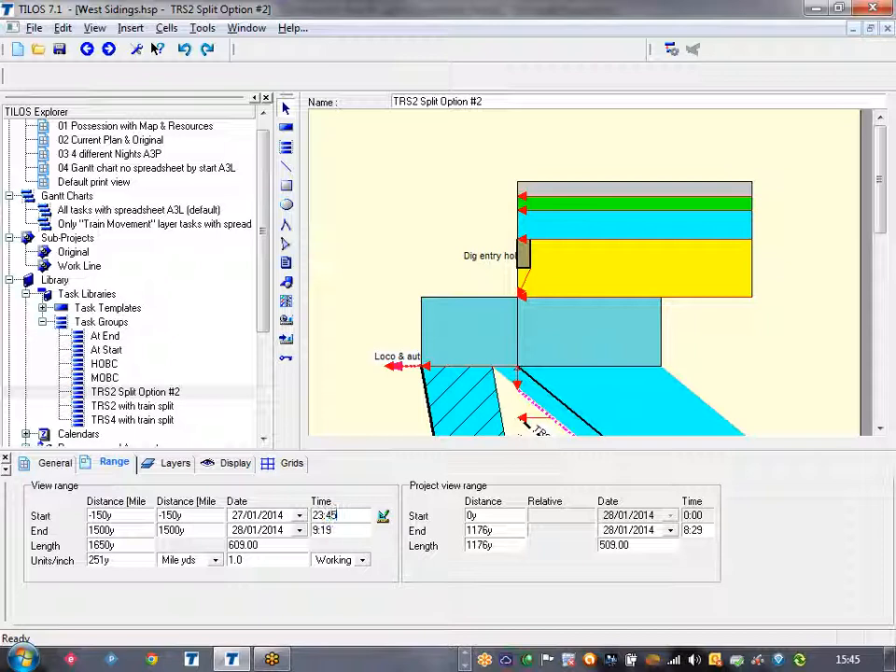
key("Return")
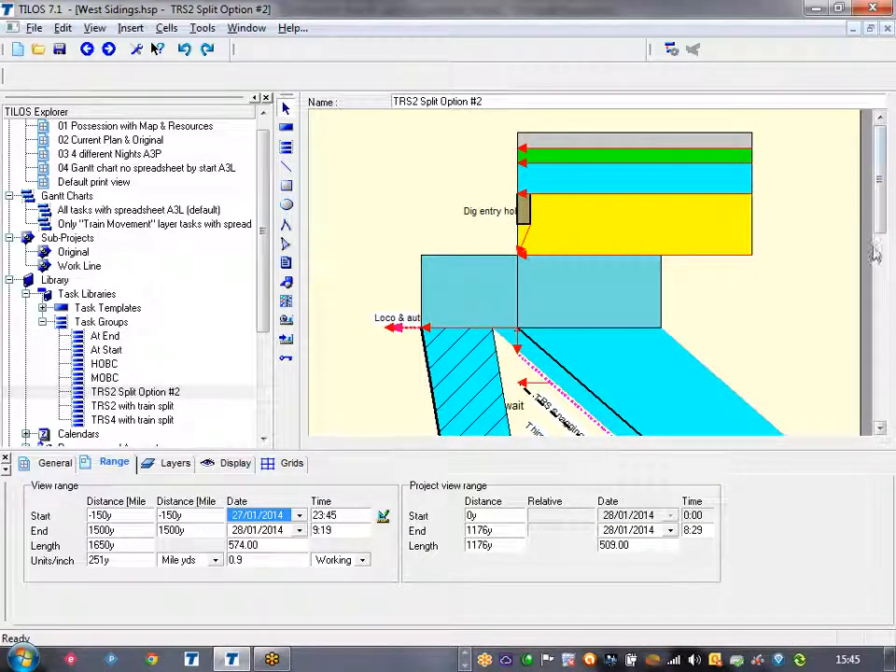
Step: Extend the view range's end distance to 1800y (1m 40y) so the tasks fit within the view
left_click_drag(879, 213, 888, 294)
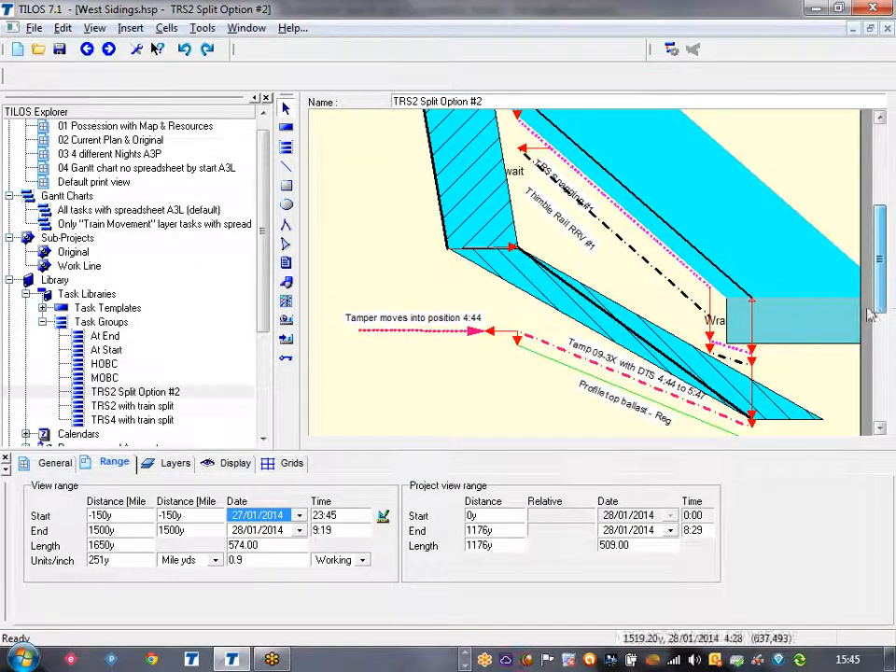
left_click(105, 530)
left_click(97, 530)
type("8")
key("Return")
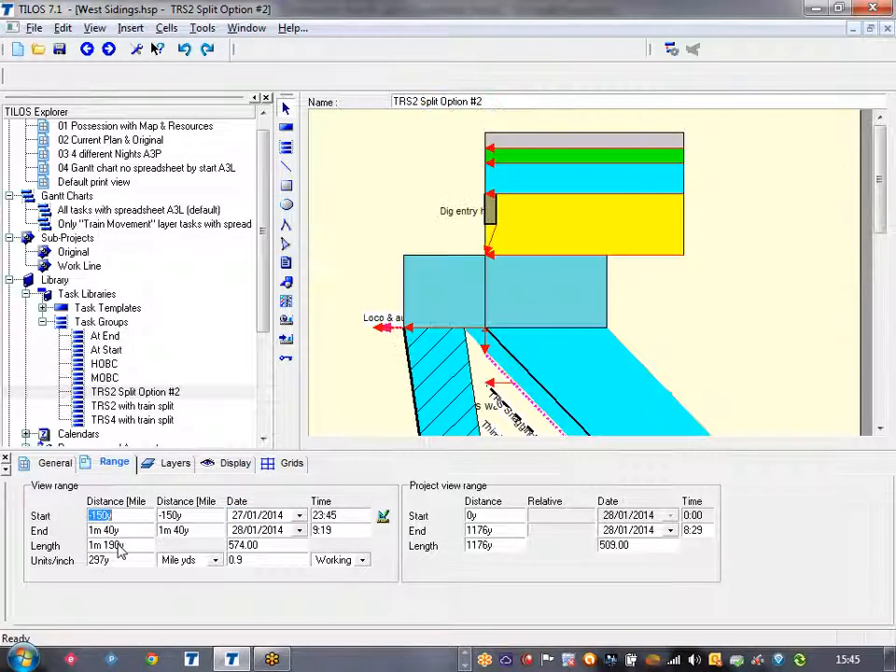
left_click_drag(880, 177, 889, 247)
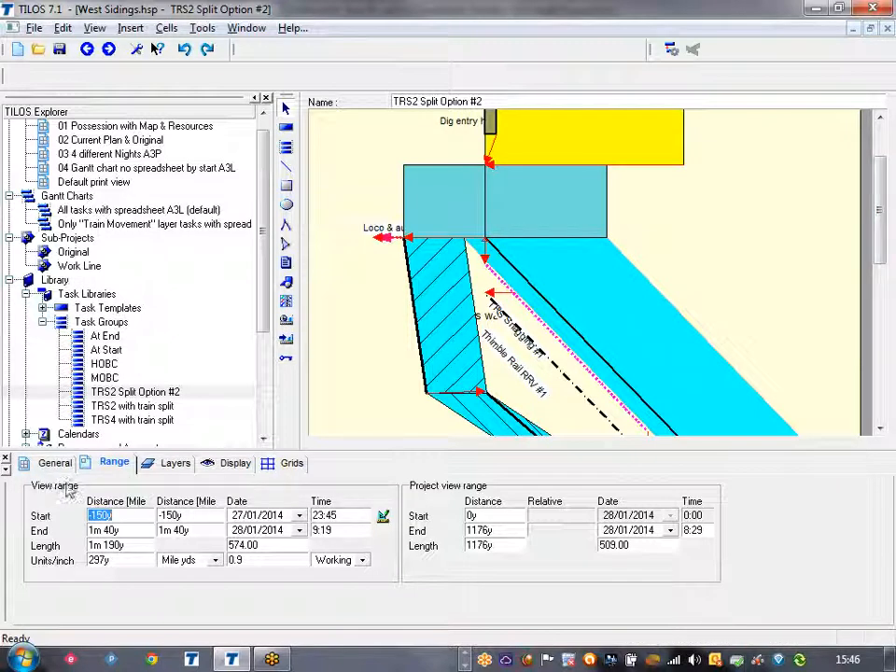
left_click(371, 307)
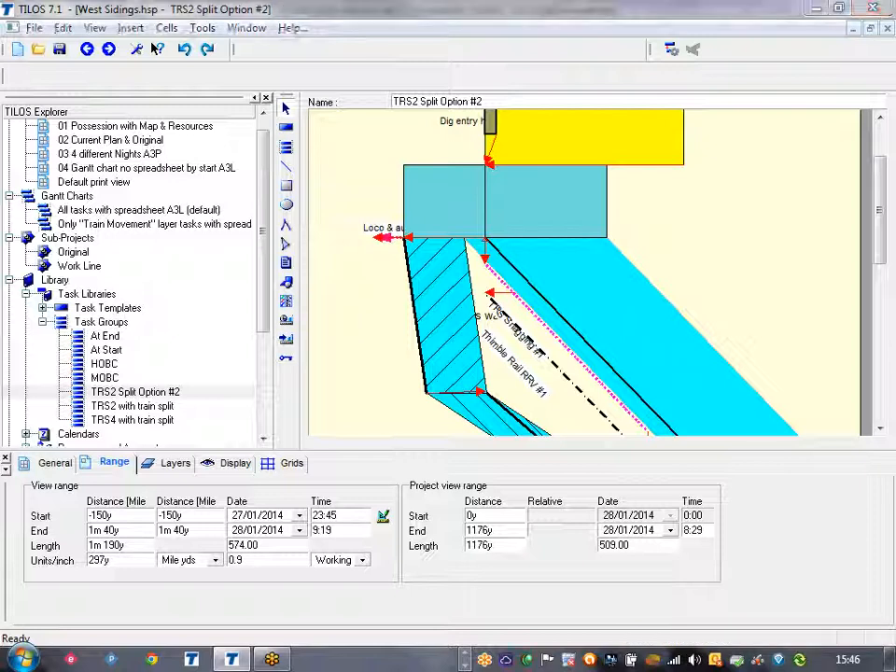
mouse_move(601, 475)
left_mouse_down()
mouse_move(460, 472)
mouse_move(430, 545)
mouse_move(676, 567)
mouse_move(676, 478)
mouse_move(584, 470)
left_mouse_up()
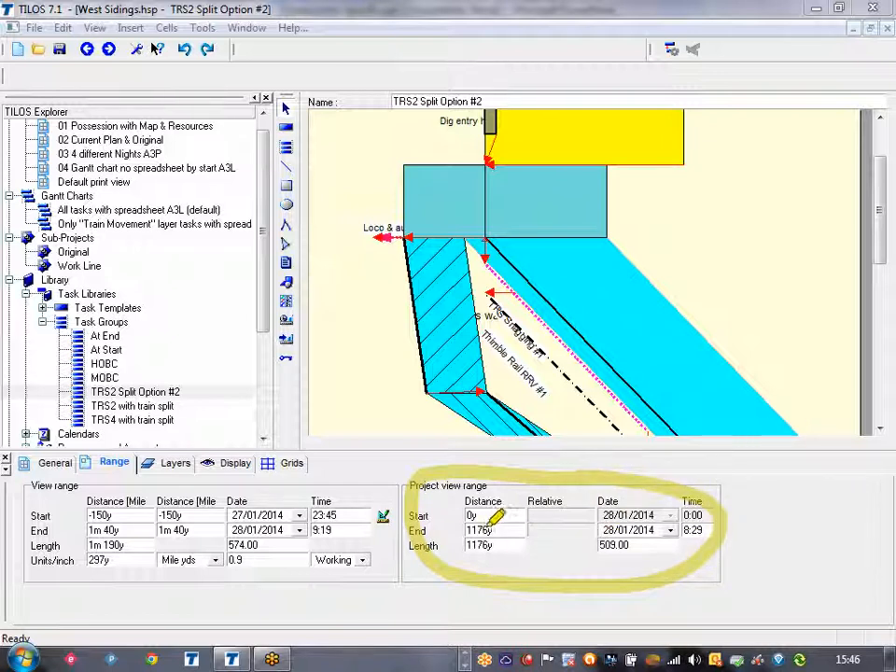
mouse_move(514, 515)
left_mouse_down()
mouse_move(467, 515)
mouse_move(505, 530)
left_mouse_up()
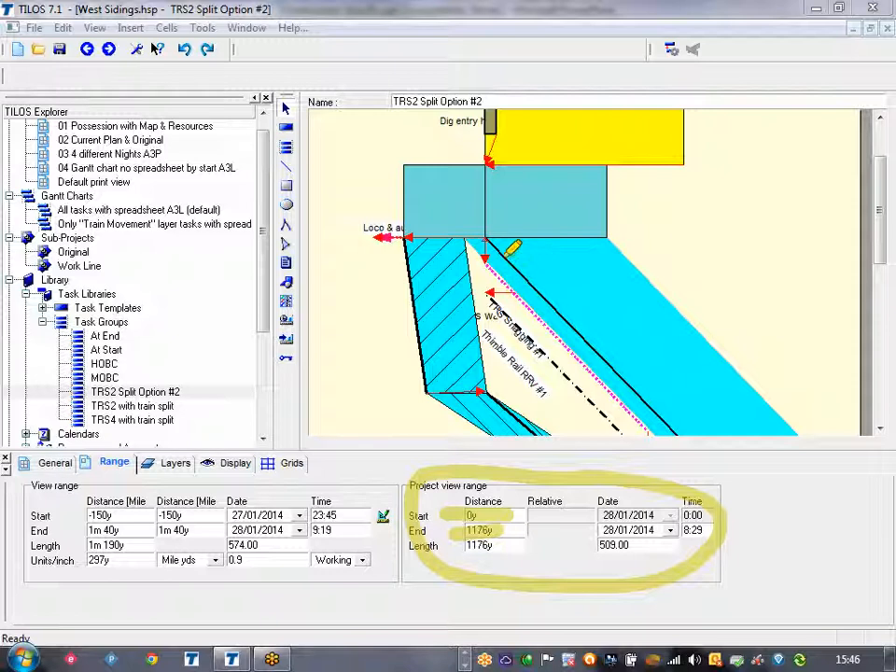
left_click_drag(487, 159, 486, 280)
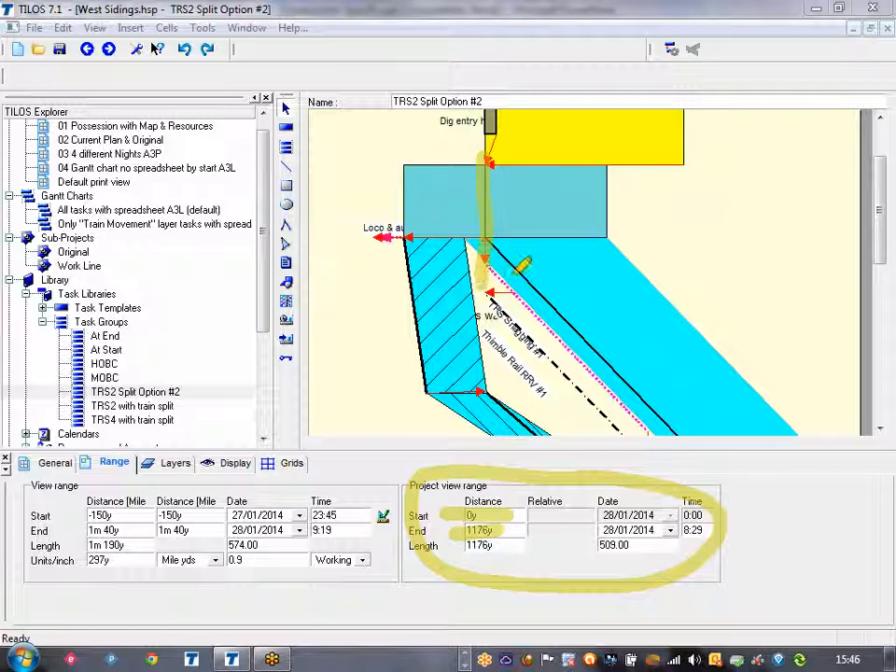
left_click_drag(683, 166, 683, 284)
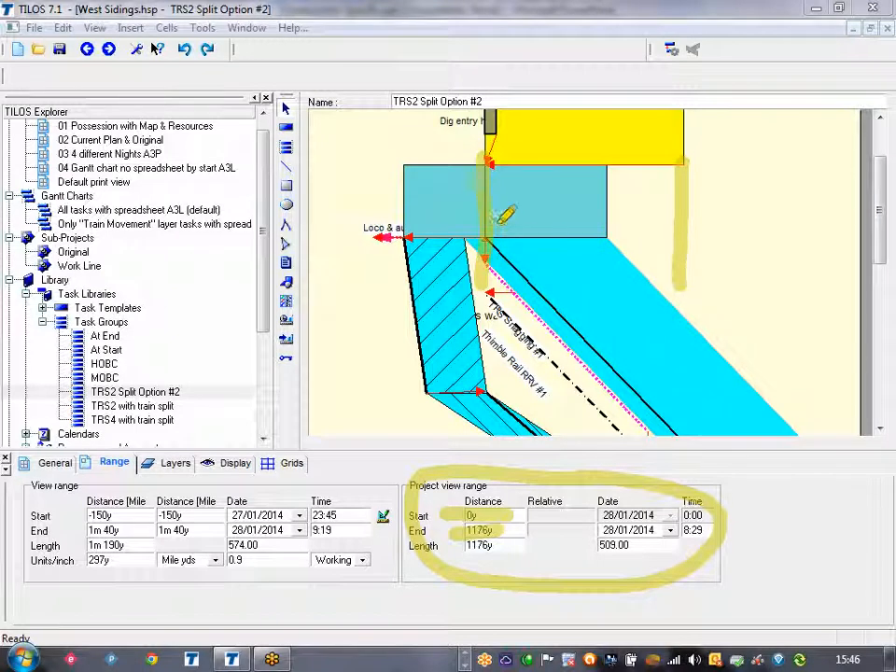
mouse_move(488, 221)
left_mouse_down()
mouse_move(673, 215)
mouse_move(641, 227)
left_mouse_up()
mouse_move(511, 207)
left_mouse_down()
mouse_move(506, 230)
mouse_move(513, 231)
left_mouse_up()
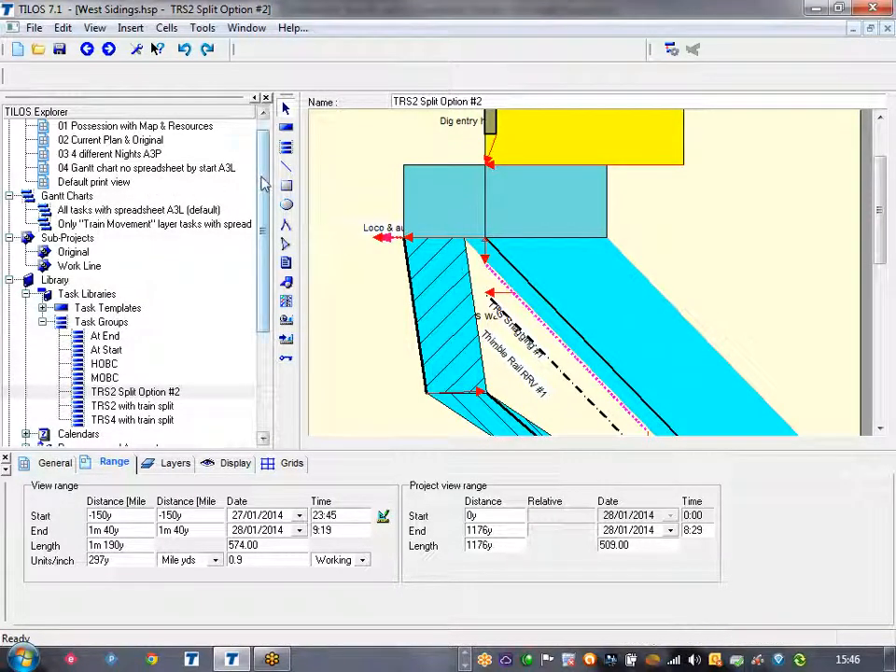
Step: Insert the TRS2 Split Option #2 task group into the 01 Possession with Map & Resources view from 73m 660y to 73m 1362y, starting 13/06/2014 at 21:00
scroll(154, 154, "up", 1)
double_click(145, 141)
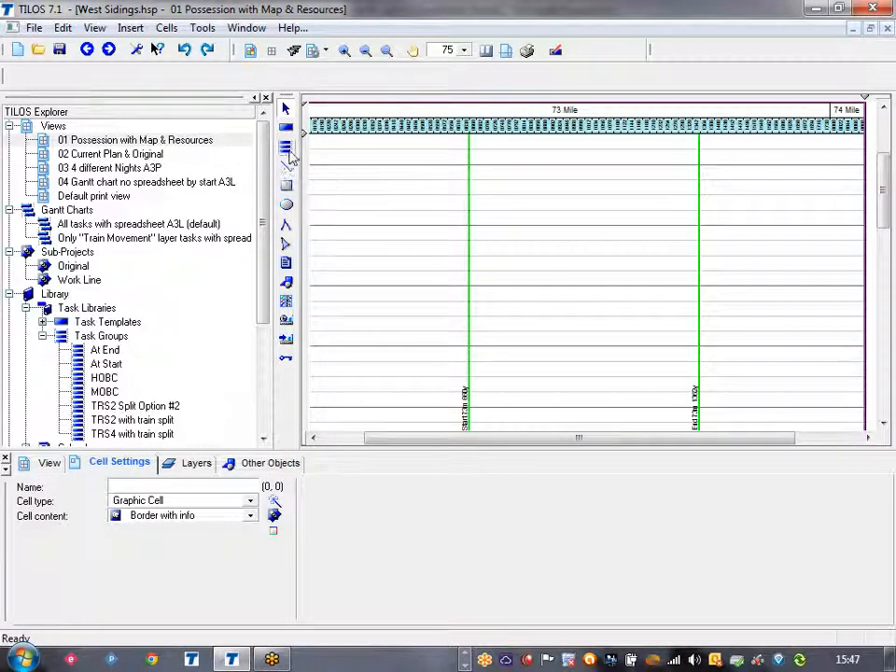
left_click_drag(470, 165, 704, 275)
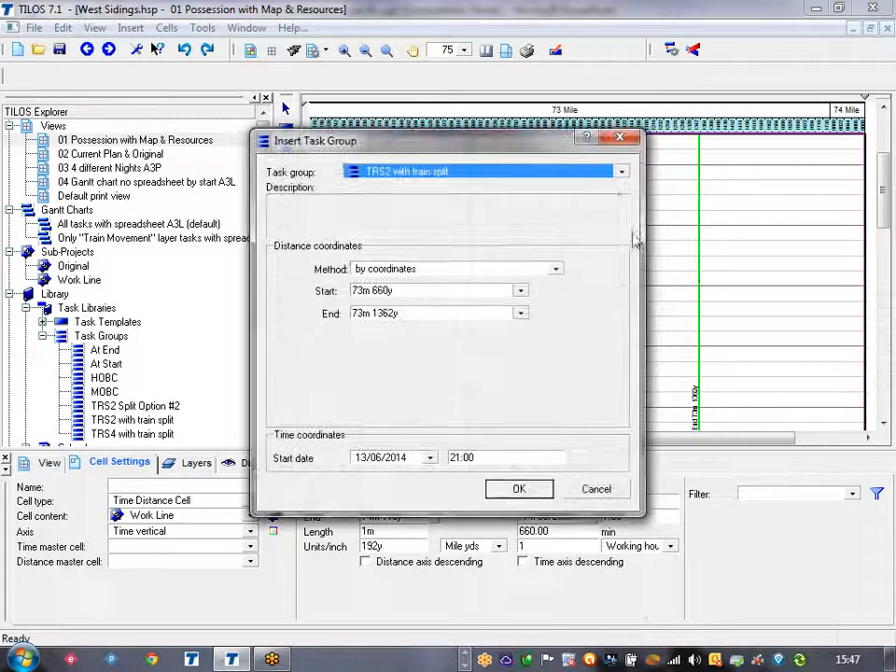
left_click(467, 173)
left_click(428, 264)
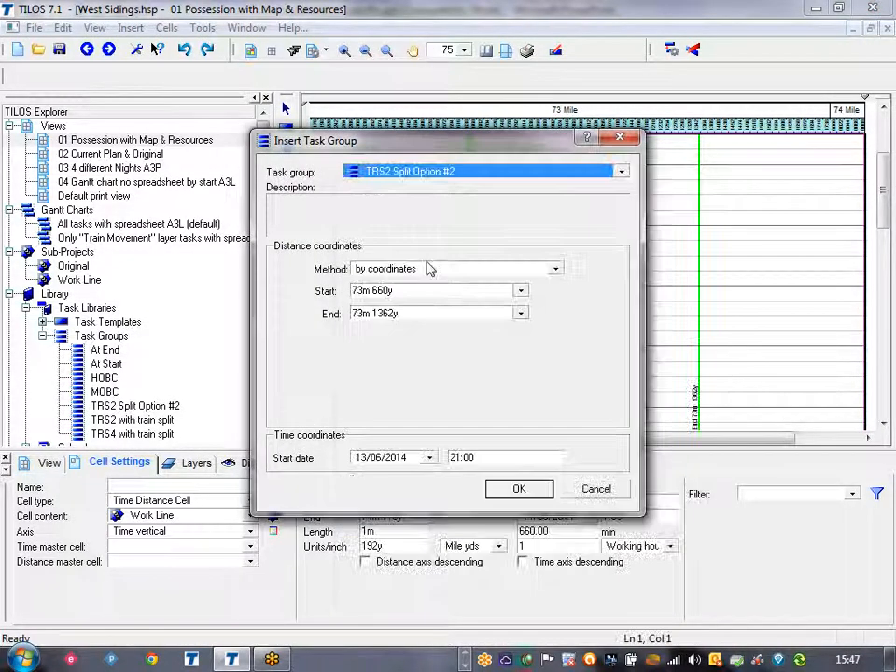
left_click(530, 490)
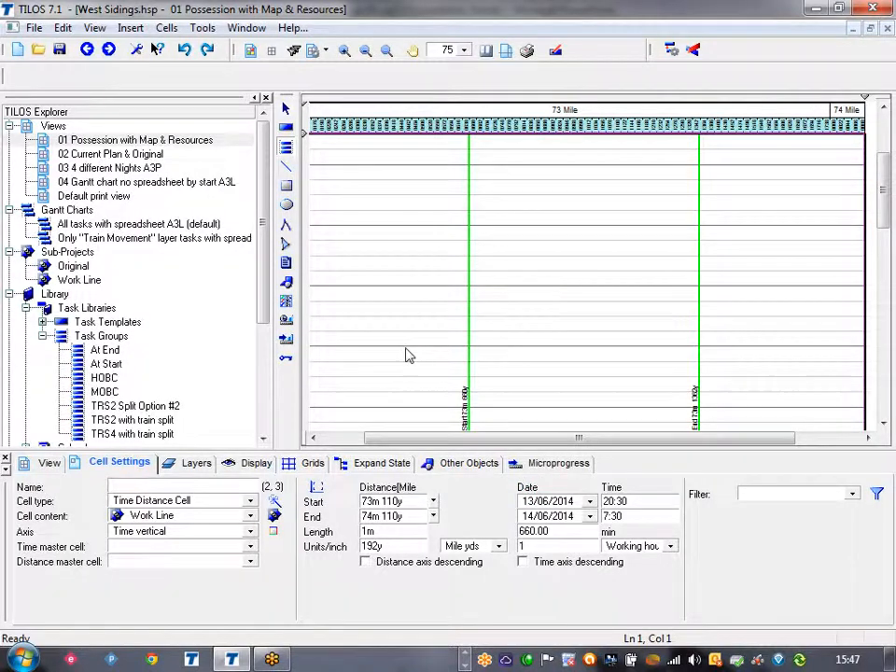
left_click(396, 298)
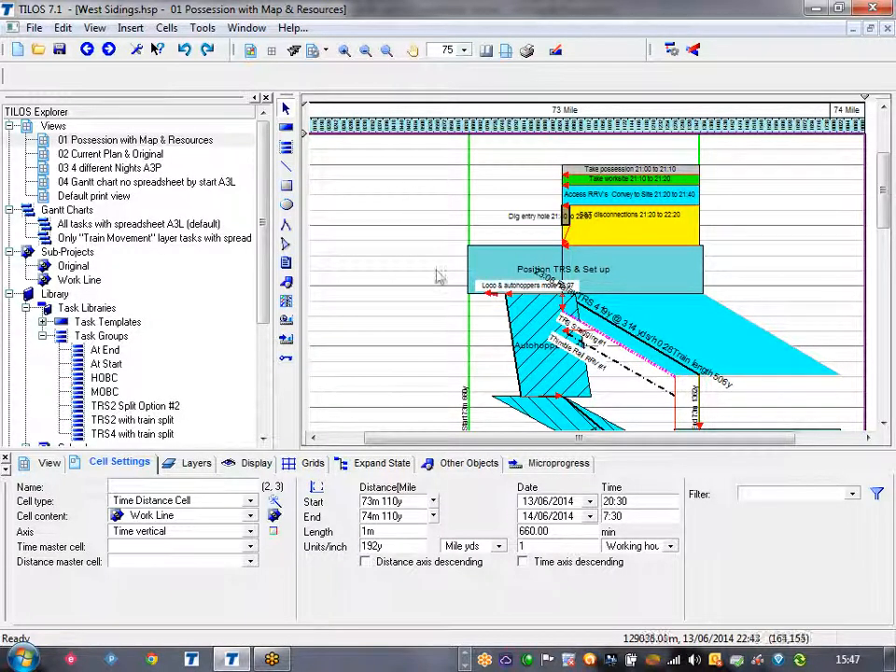
Step: Try extending the Take possession task's start to 73m 660y, and delete all the inserted tasks from the plan
scroll(435, 275, "down", 3)
scroll(434, 275, "down", 1)
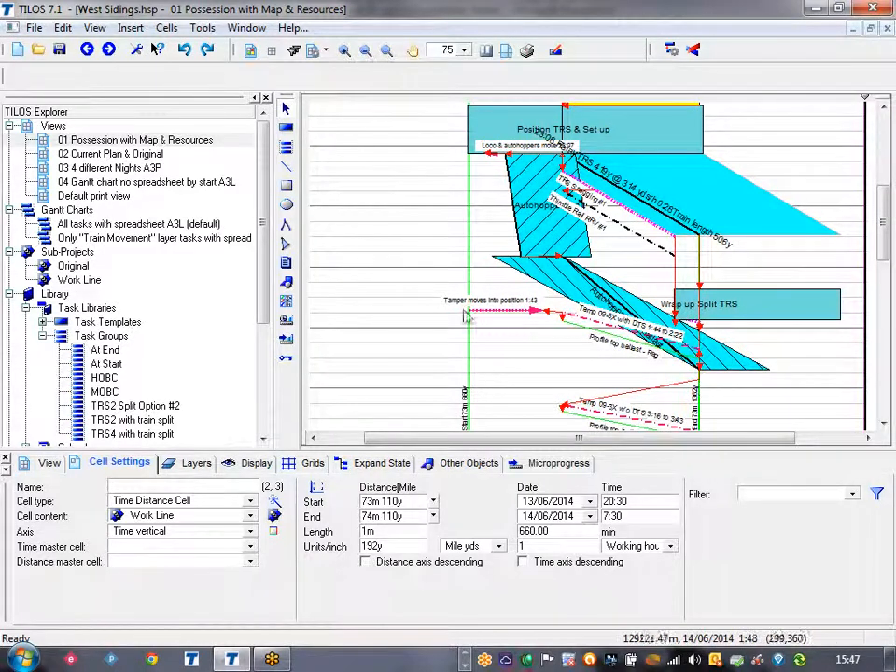
left_click(493, 311)
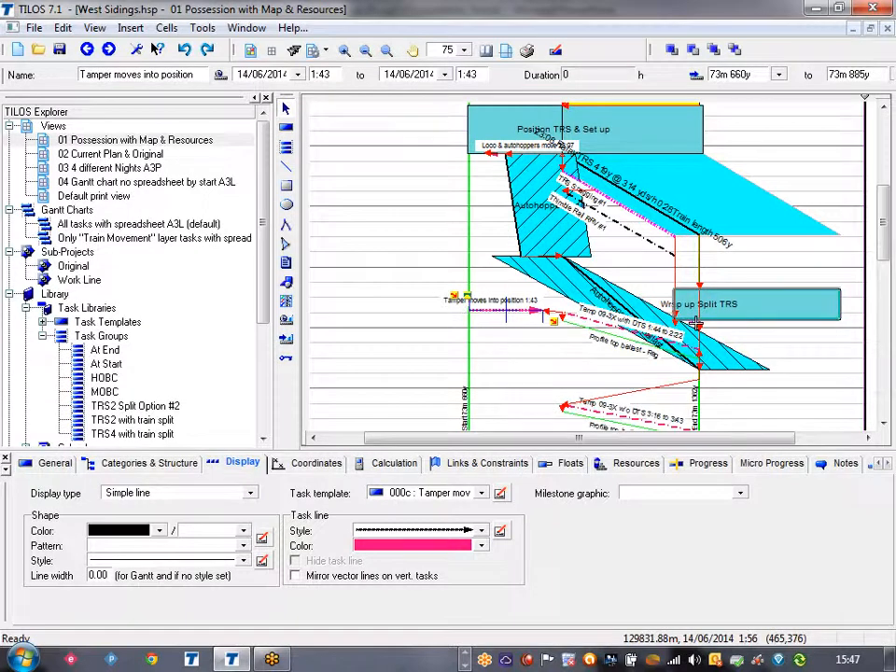
left_click(406, 265)
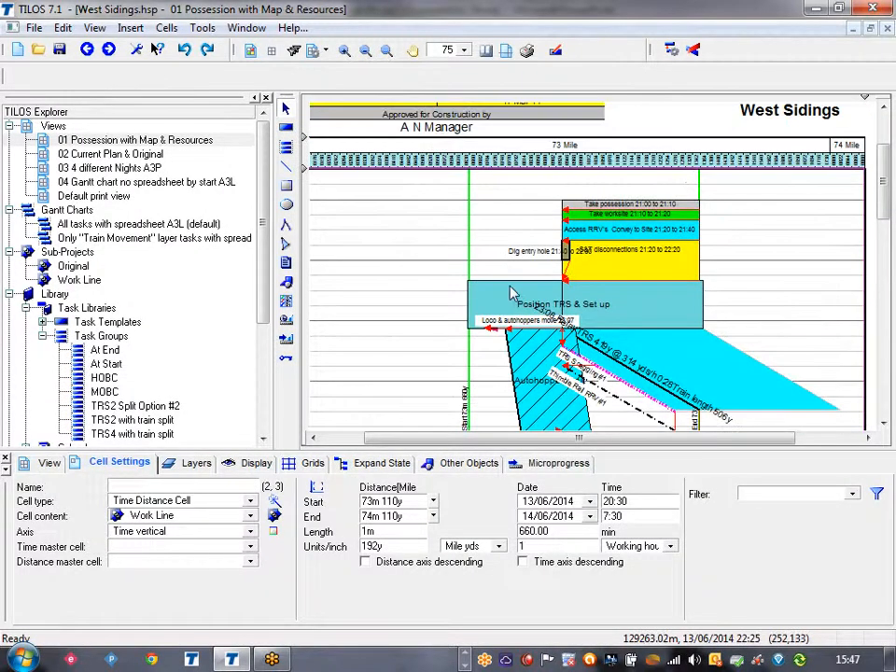
left_click(564, 203)
left_click_drag(564, 203, 469, 207)
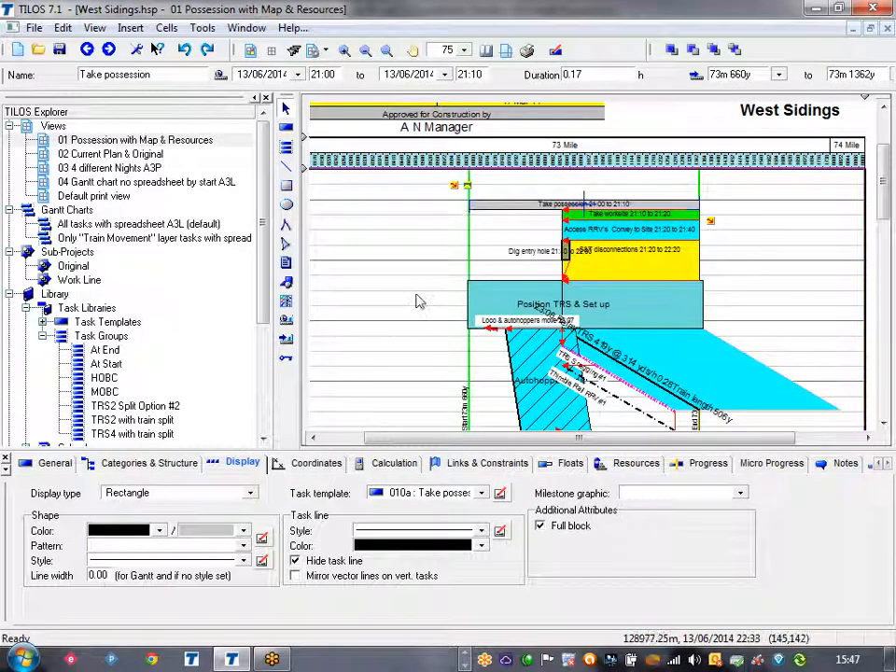
key("ctrl+a")
key("Delete")
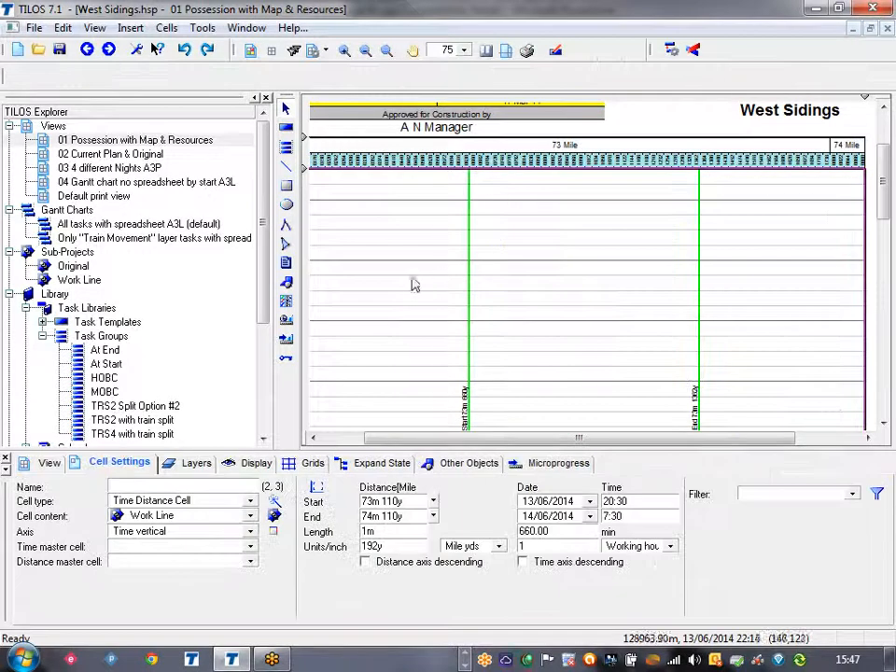
Step: In the TRS2 Split Option #2 task group, set the project view range's start distance to 474y to match the S&T disconnections task's start
double_click(136, 406)
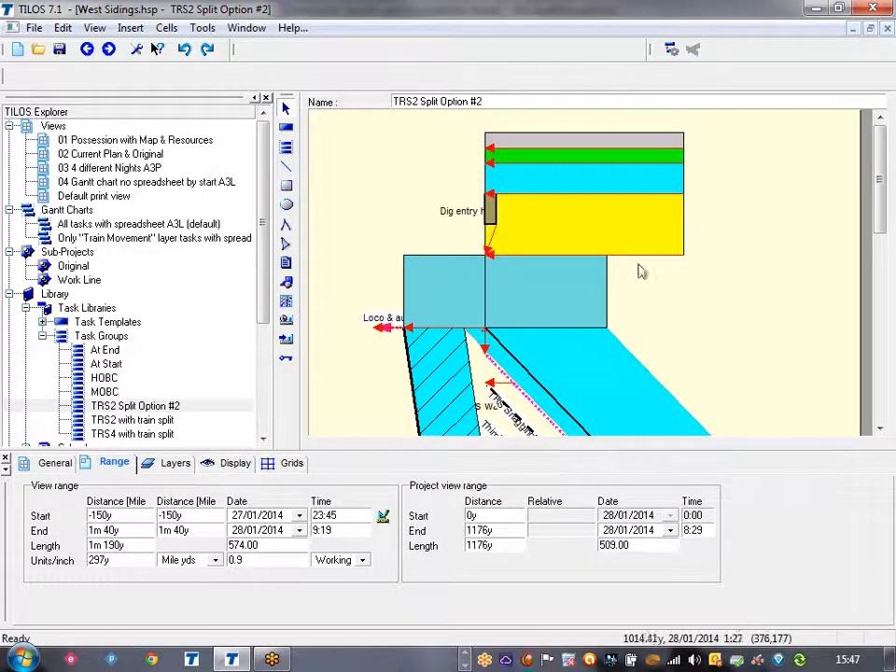
left_click(631, 244)
left_click(315, 465)
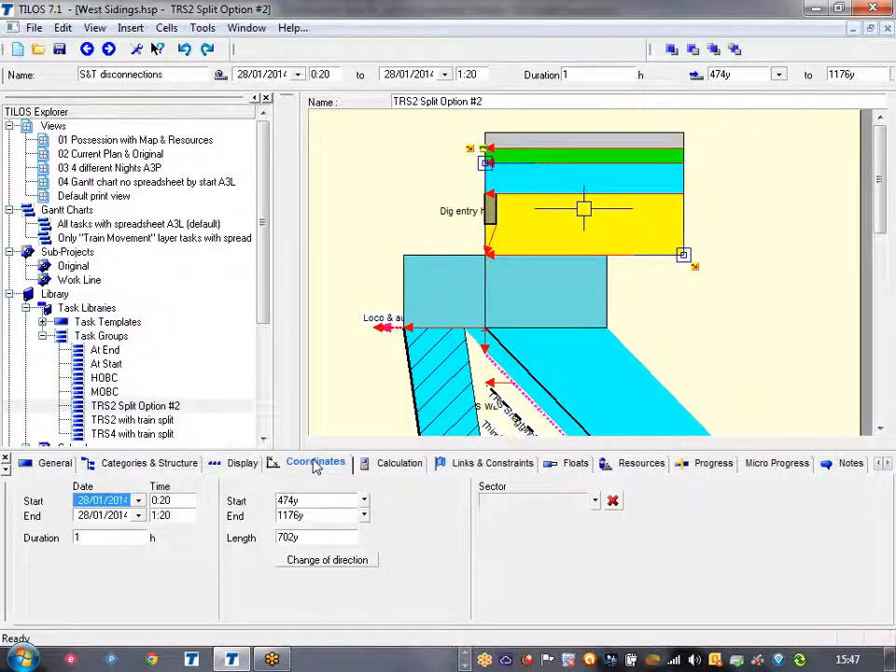
left_click(315, 502)
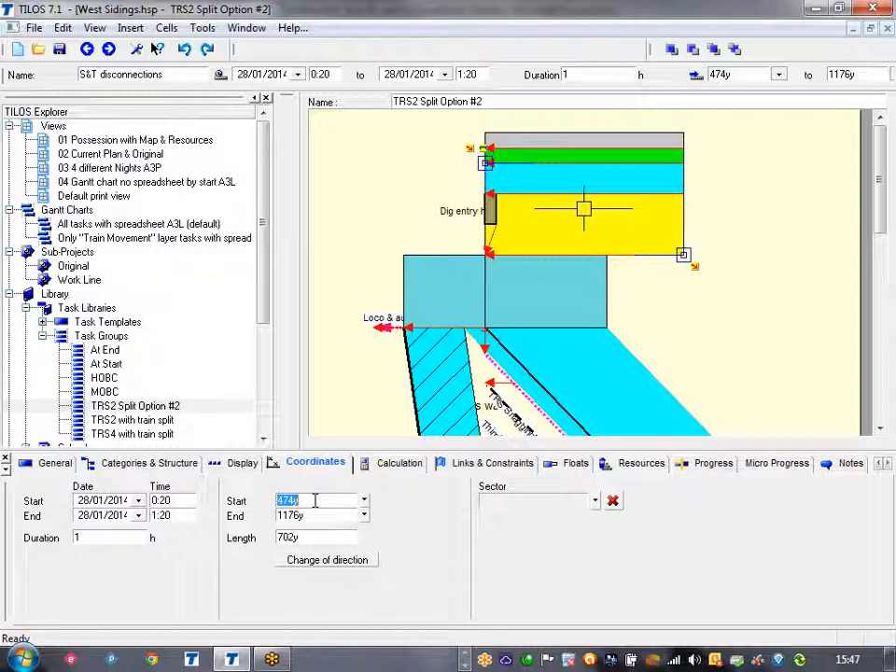
left_click(348, 381)
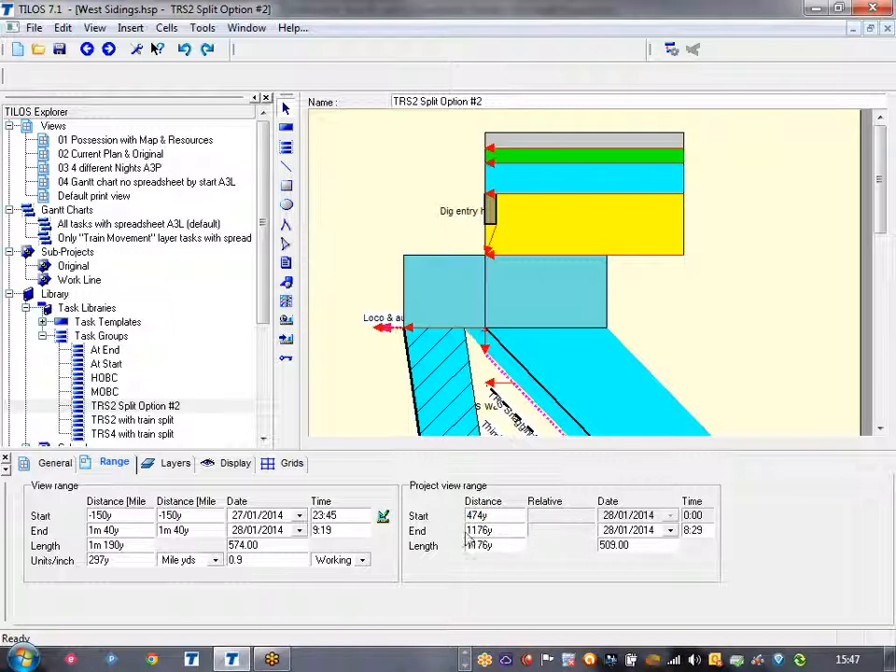
left_click_drag(480, 534, 459, 532)
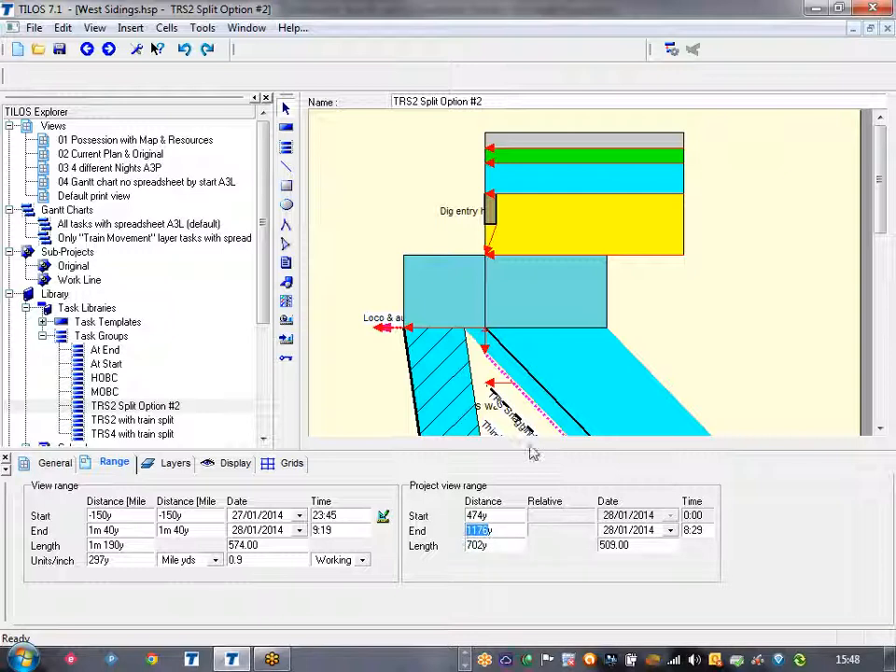
left_click(673, 334)
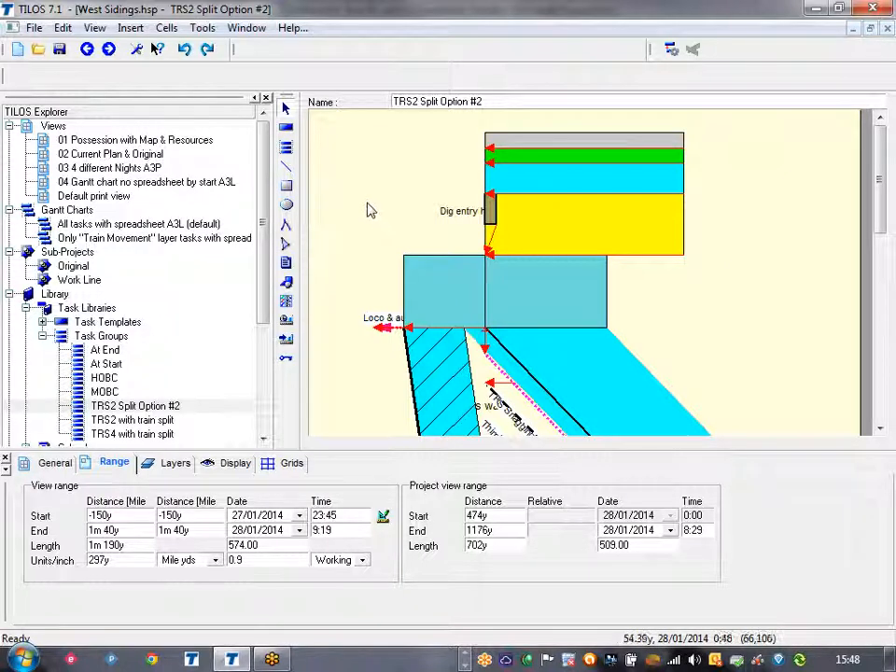
Step: Reinsert the corrected TRS2 Split Option #2 task group into the possession view from 73m 660y to 73m 1362y, starting 13/06/2014 at 21:00
double_click(128, 140)
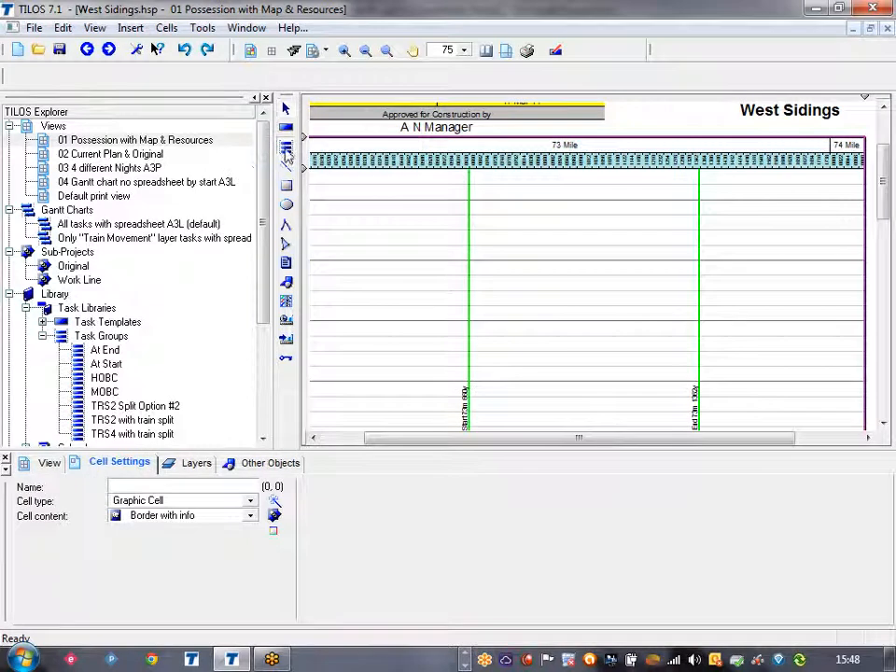
left_click_drag(469, 199, 699, 305)
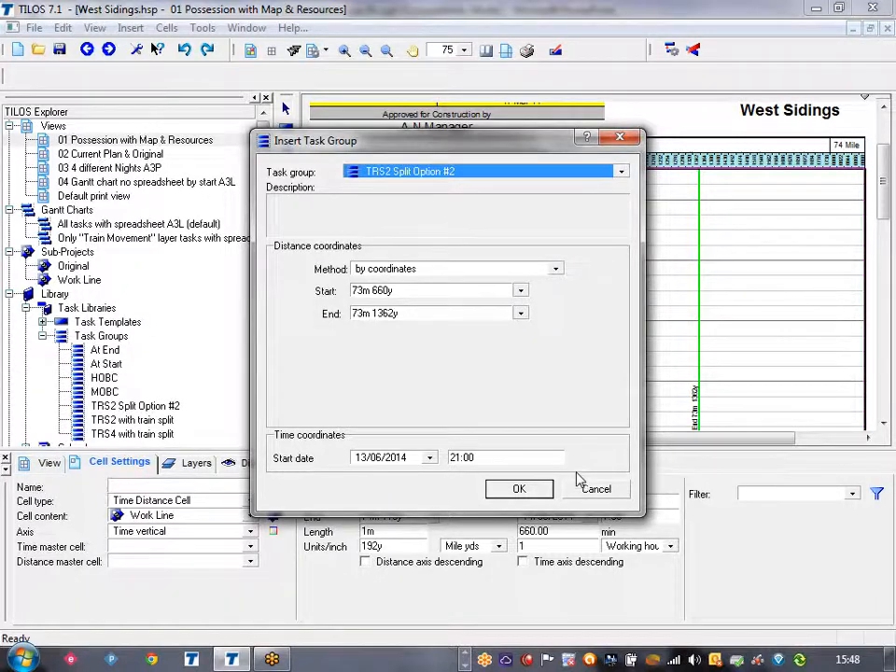
left_click(519, 489)
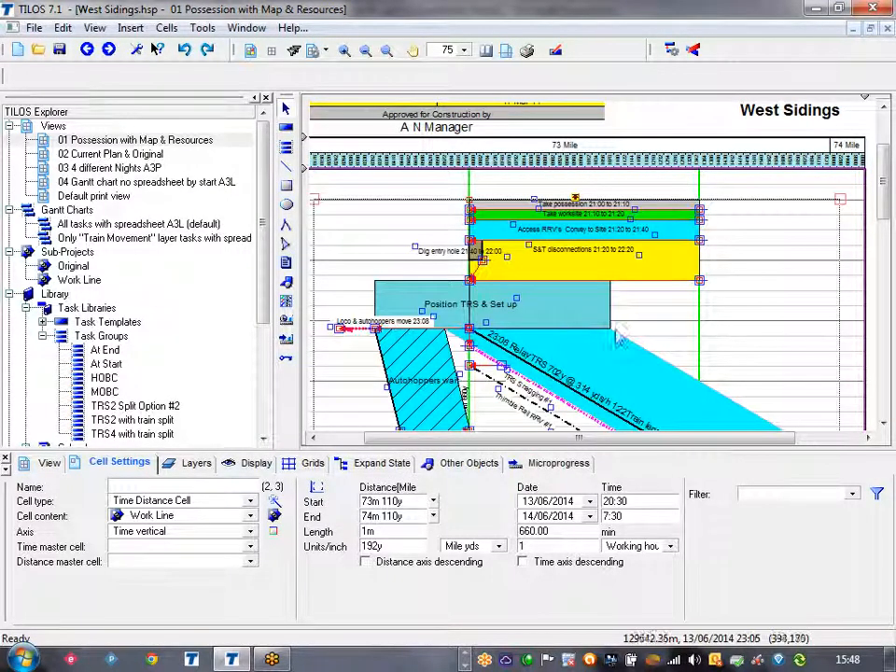
scroll(660, 330, "down", 3)
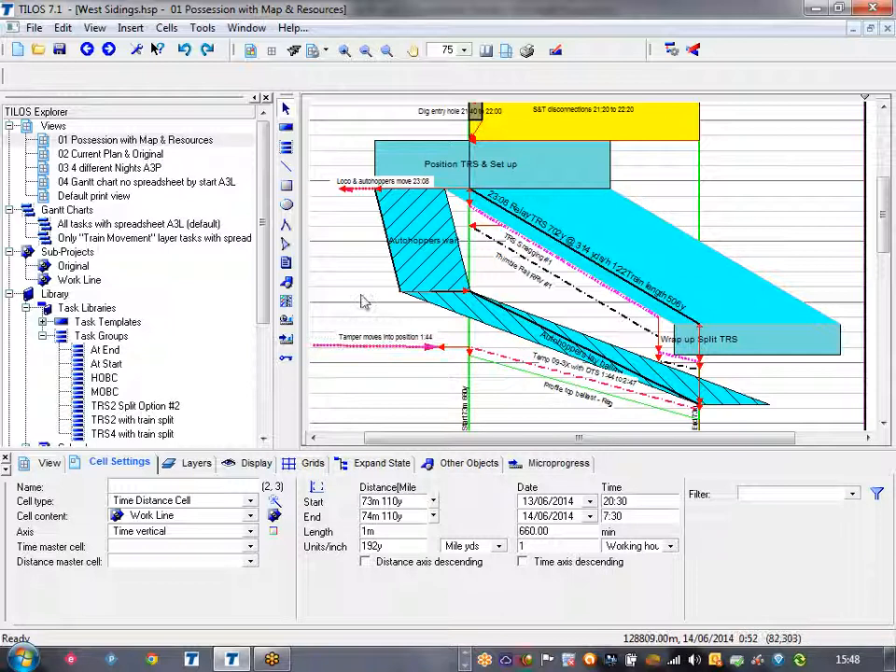
scroll(364, 302, "down", 5)
scroll(364, 302, "up", 3)
scroll(364, 302, "up", 3)
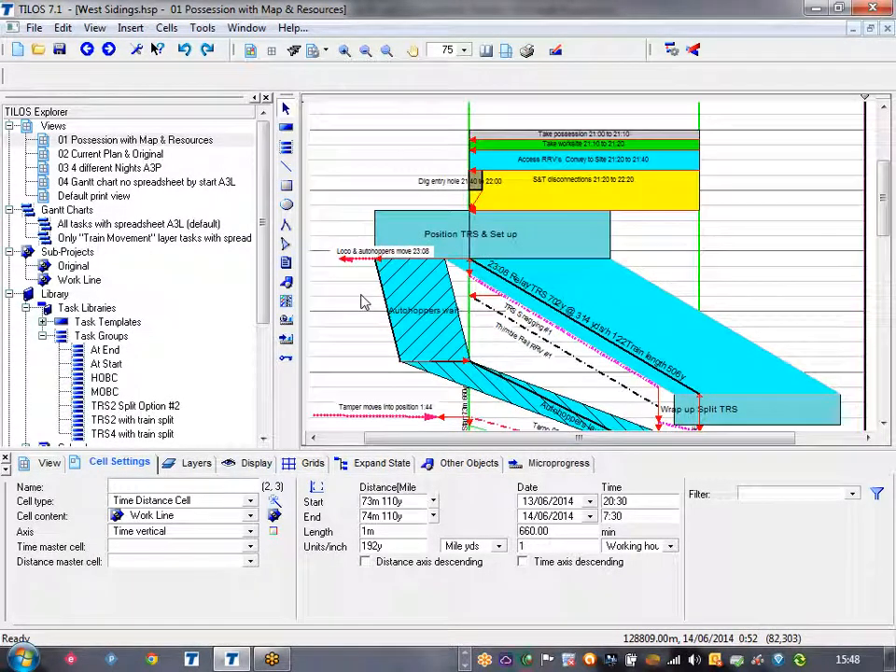